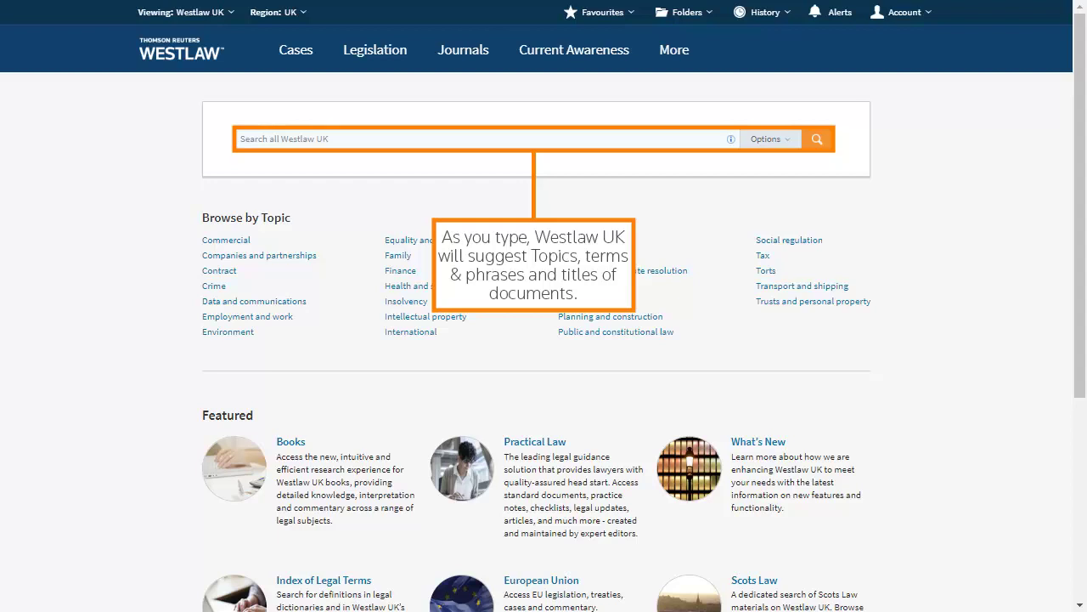
type("Pepper v Har")
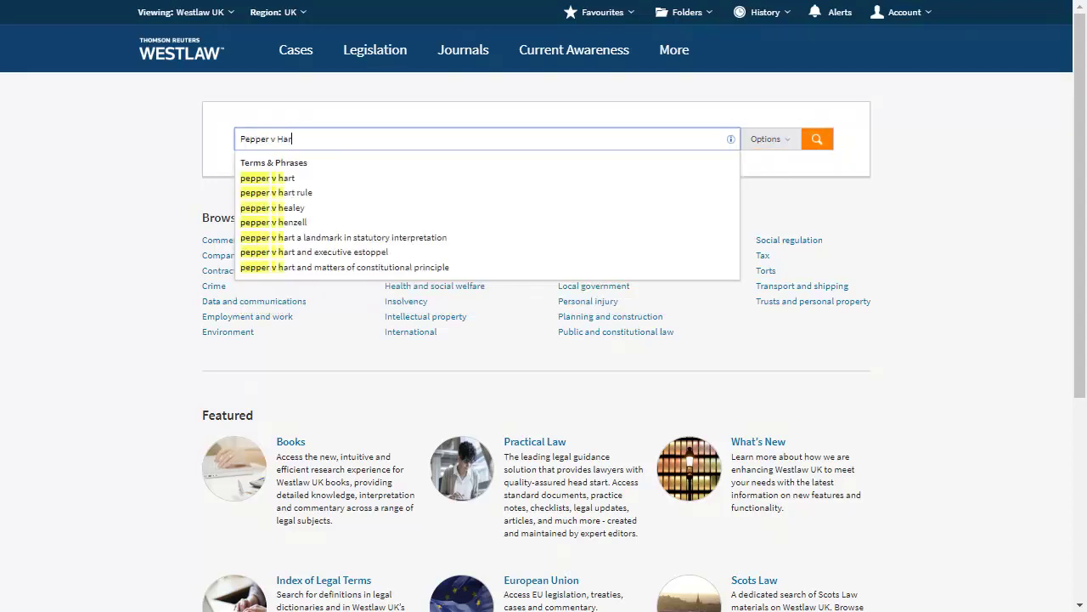
type("t")
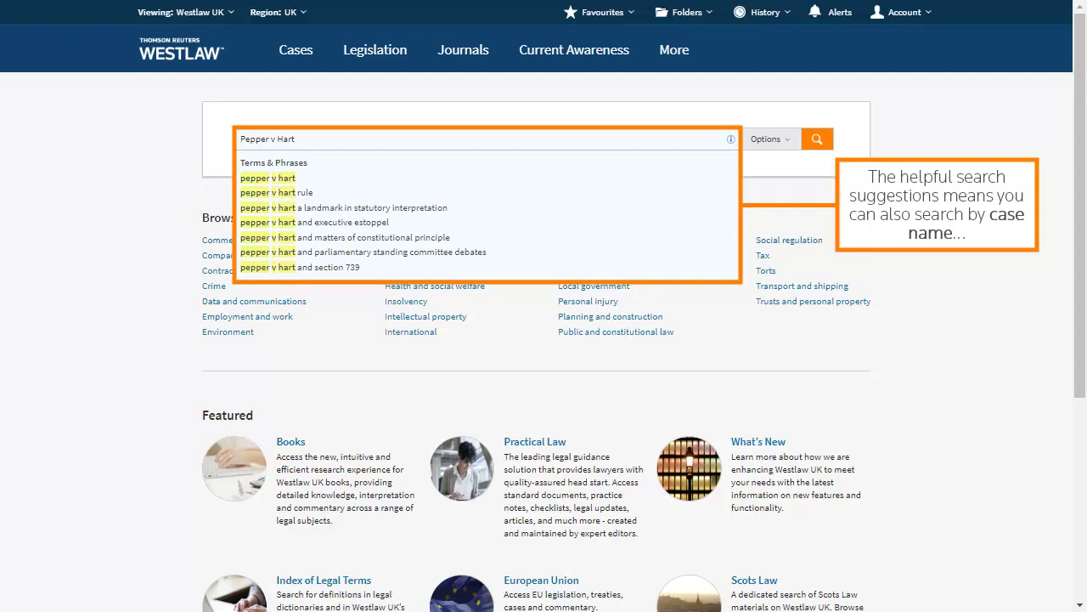
key("ctrl+a")
key("BackSpace")
type("2007 ukhl ")
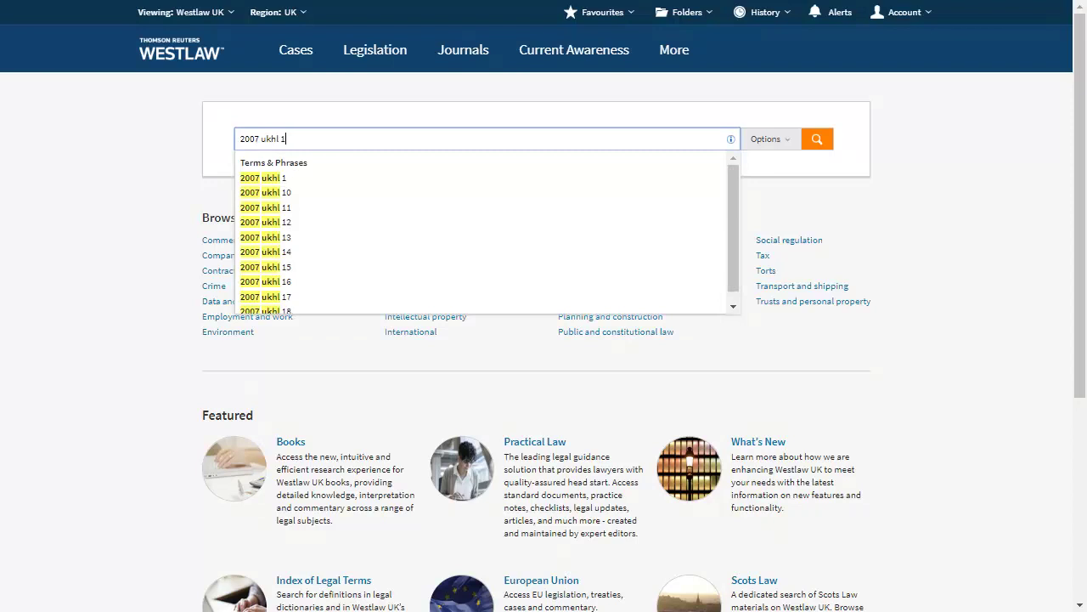
type("17")
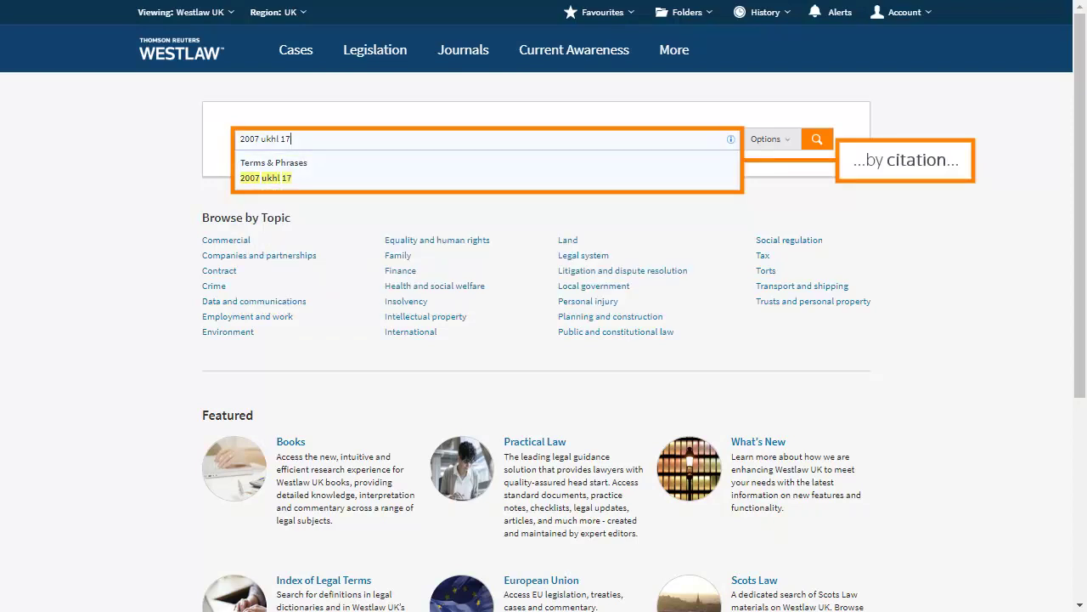
key("ctrl+a")
key("BackSpace")
type("equa")
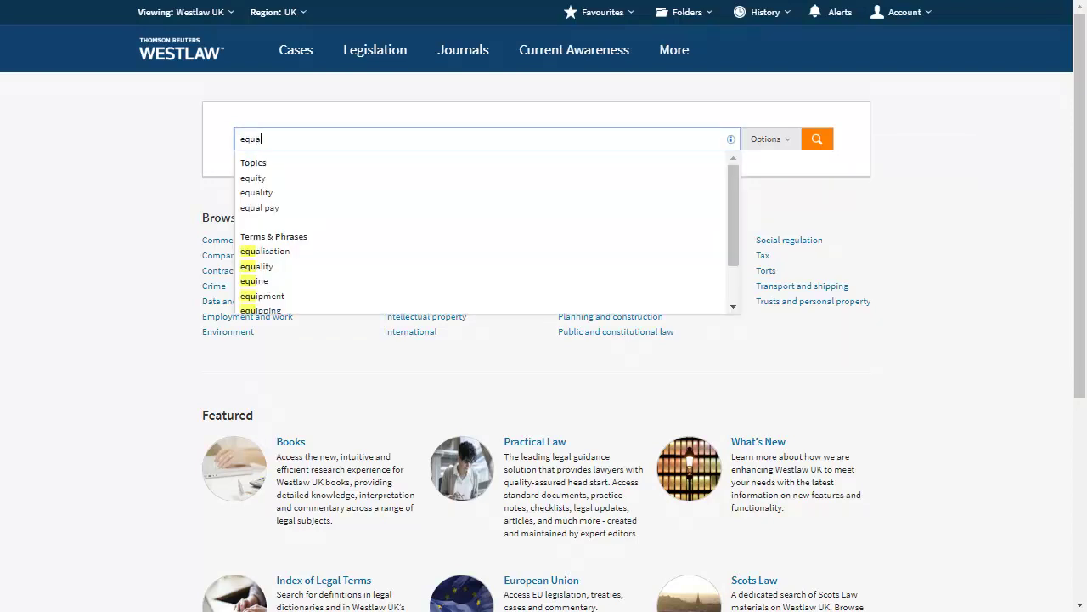
type("lity act 2010")
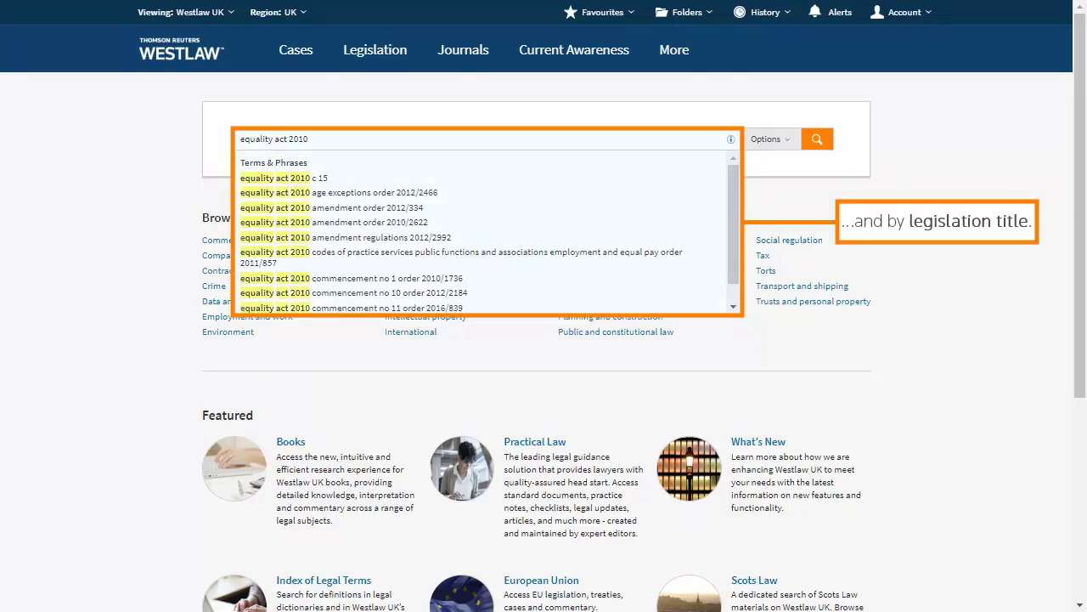
key("ctrl+a")
key("BackSpace")
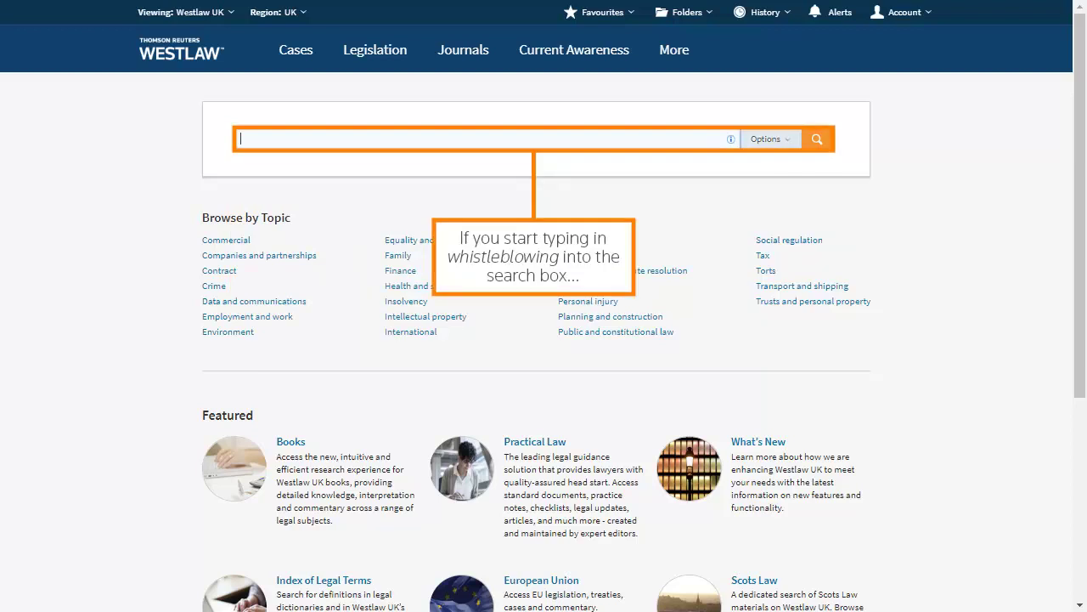
- Enter 'whistleblowing' in the main search box and review the suggested terms
type("whistle")
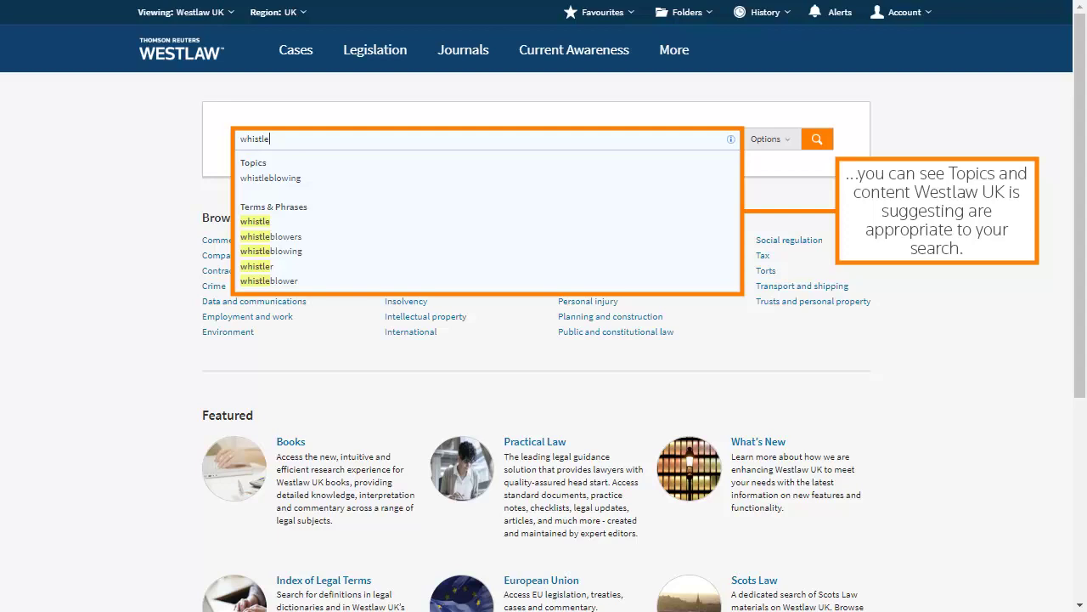
type("blowing")
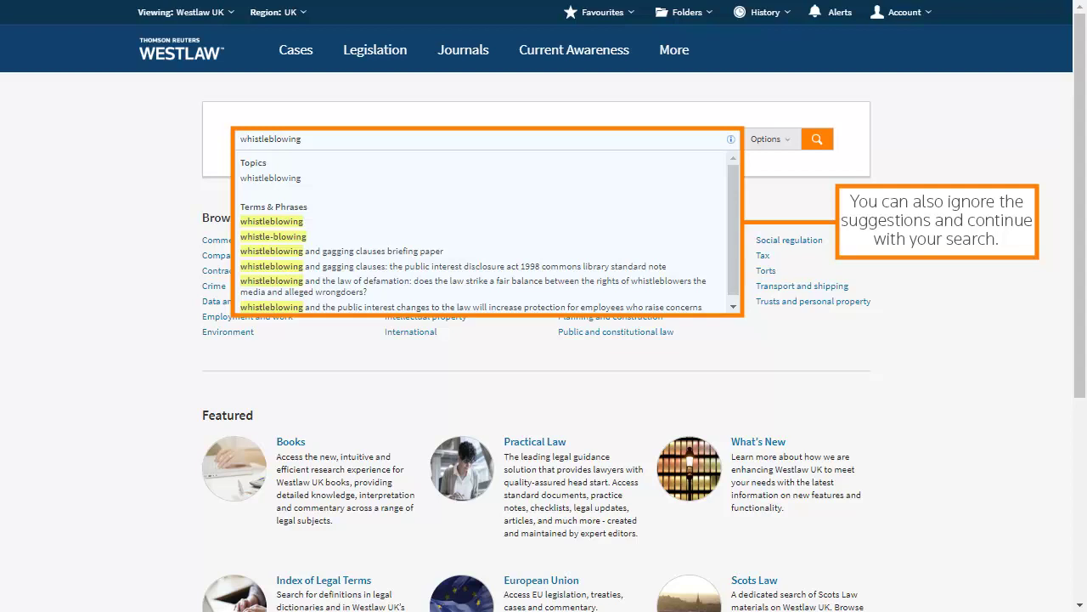
- In the search options, tick Overviews under Content Types for the whistleblowing search
left_click(778, 141)
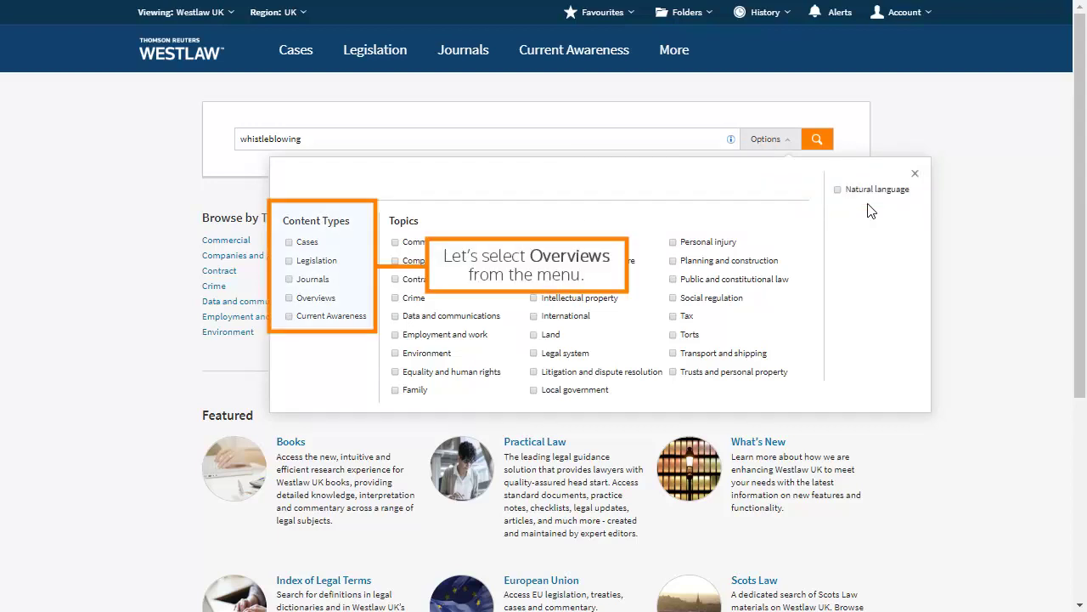
left_click(289, 297)
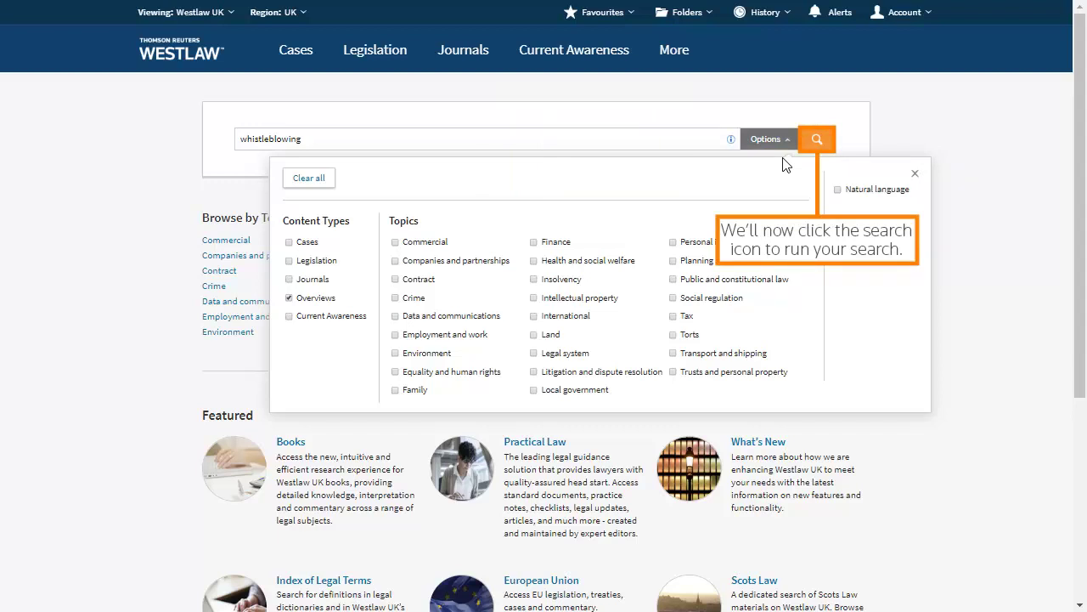
- Run the whistleblowing search to list 7 Overviews results, with Whistleblowing first
left_click(828, 139)
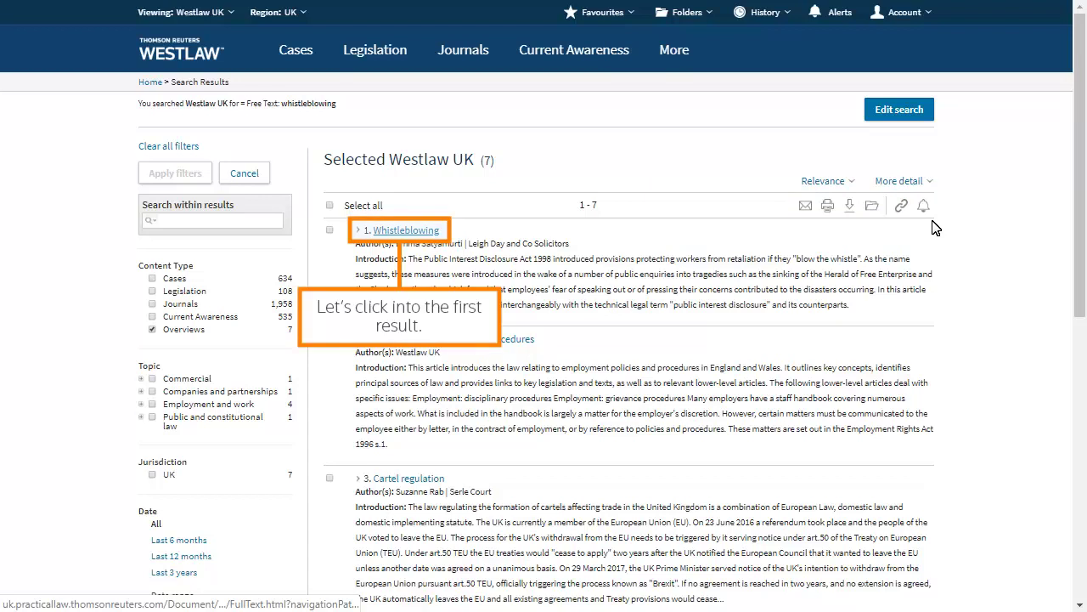
- Open the Whistleblowing overview result and bring up the Save 1 Item To folder dialog
left_click(433, 231)
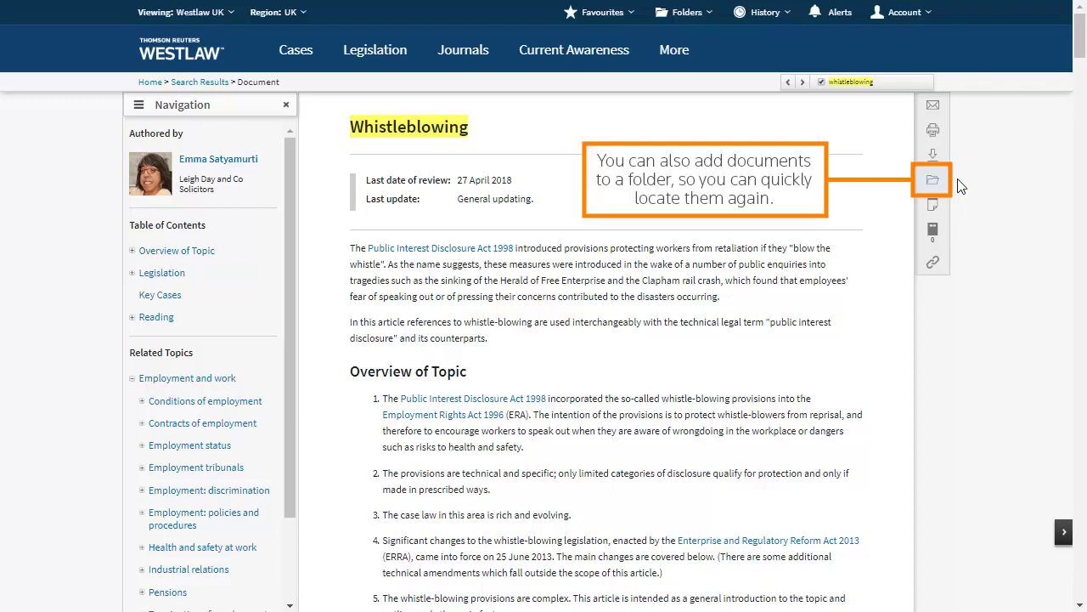
left_click(933, 180)
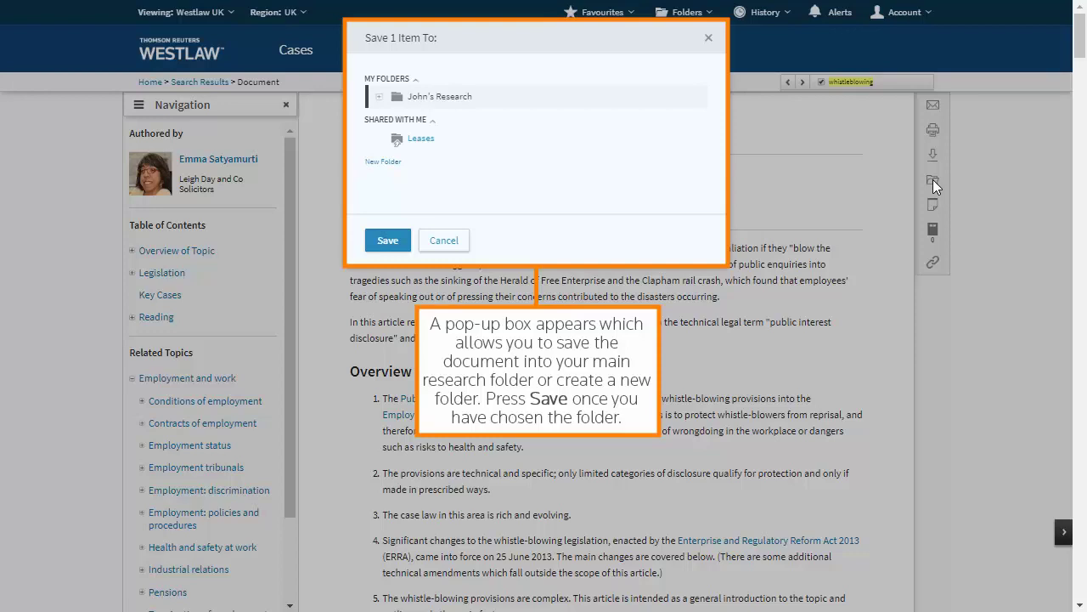
- Save the Whistleblowing overview to the research folder, then check it under Folders
left_click(388, 238)
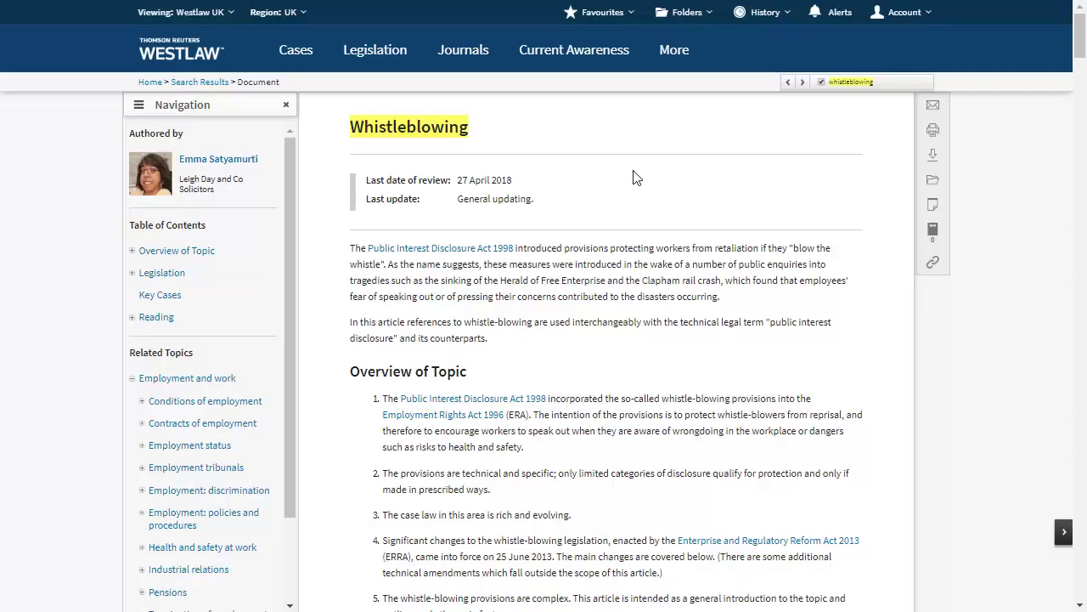
left_click(686, 12)
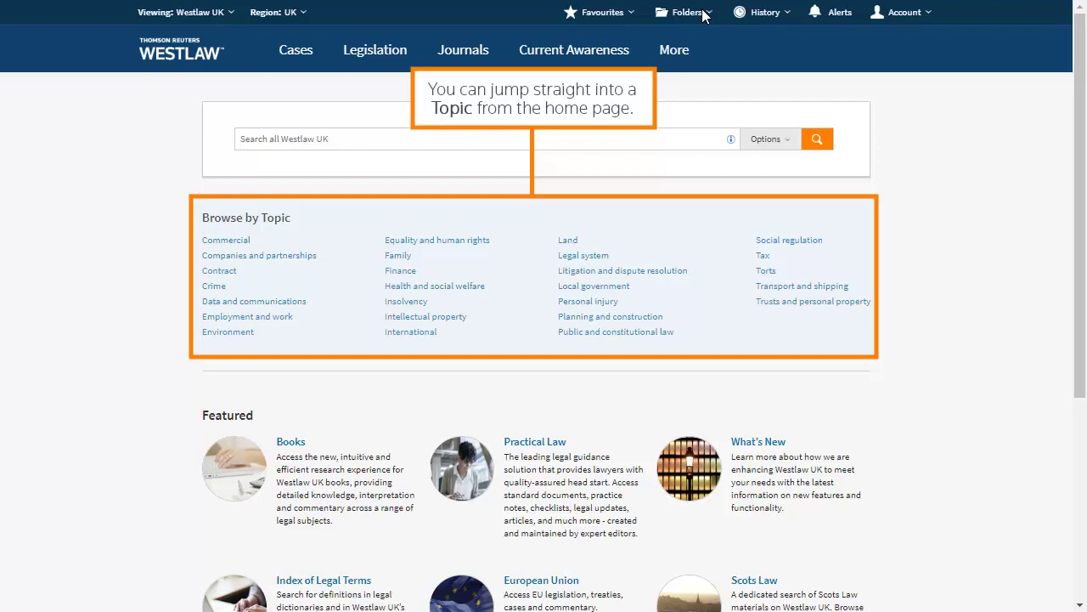
- Open the Public and constitutional law topic and scroll through its resources and Key Dates
left_click(598, 333)
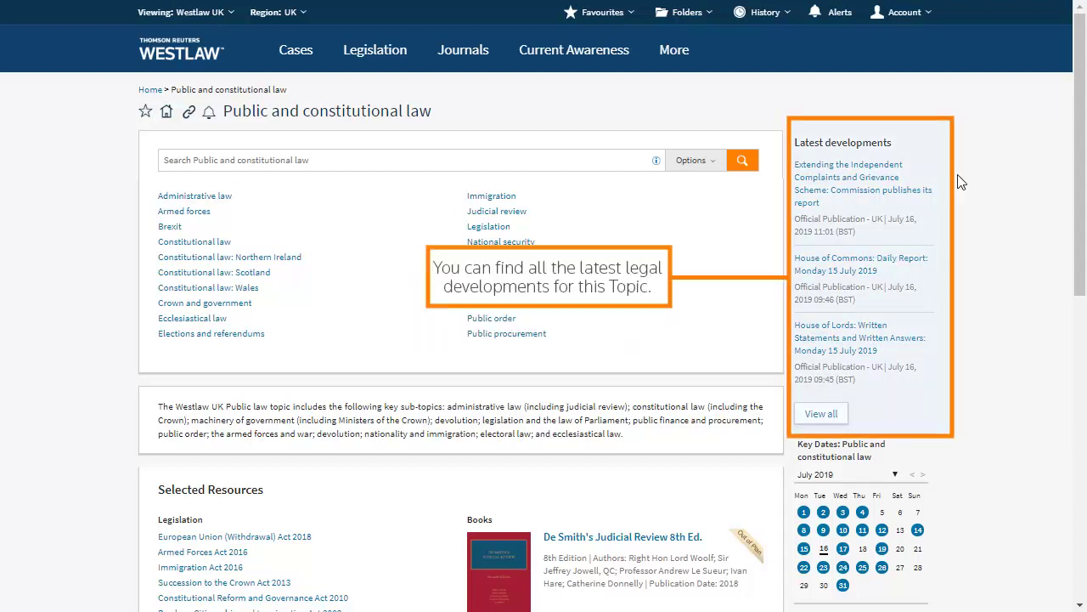
left_click_drag(1081, 90, 1085, 252)
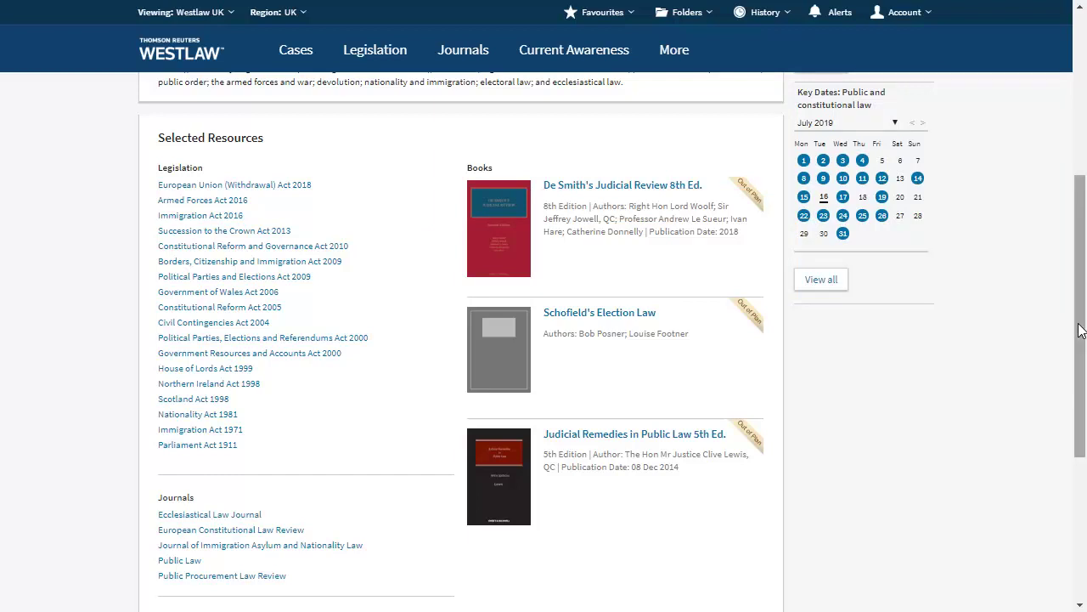
left_click_drag(1082, 331, 1072, 85)
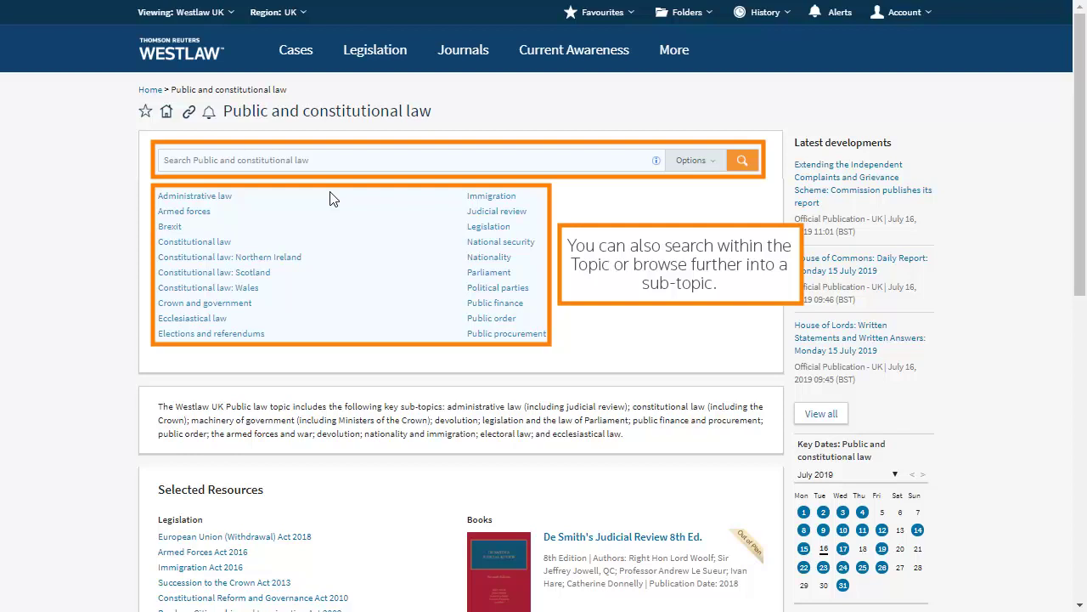
- Open the Judicial review sub-topic and expand the O'Reilly v Mackman key case summary
left_click(498, 212)
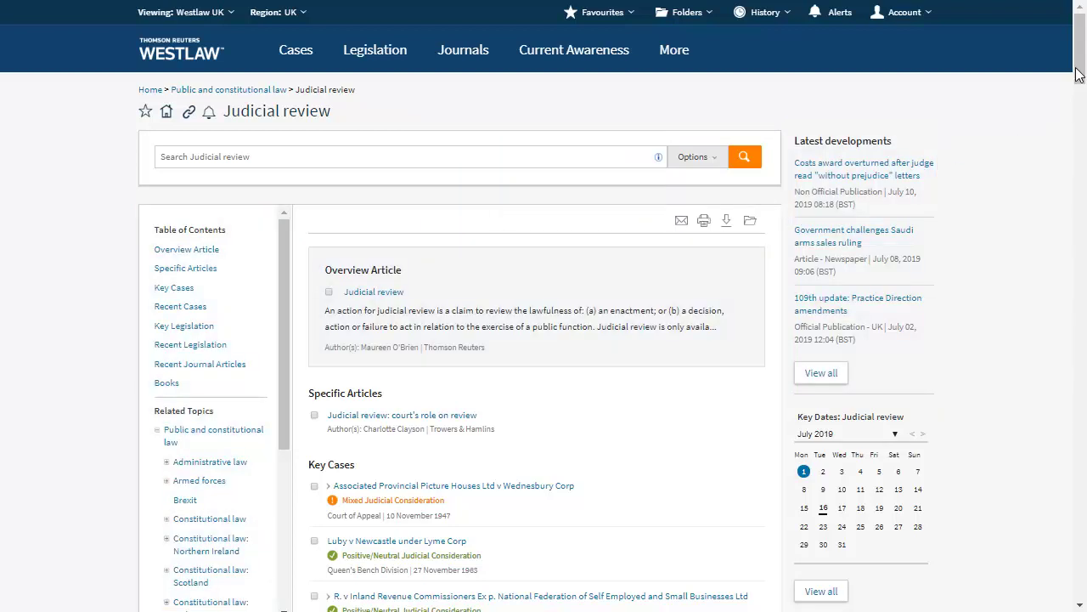
scroll(737, 114, "down", 5)
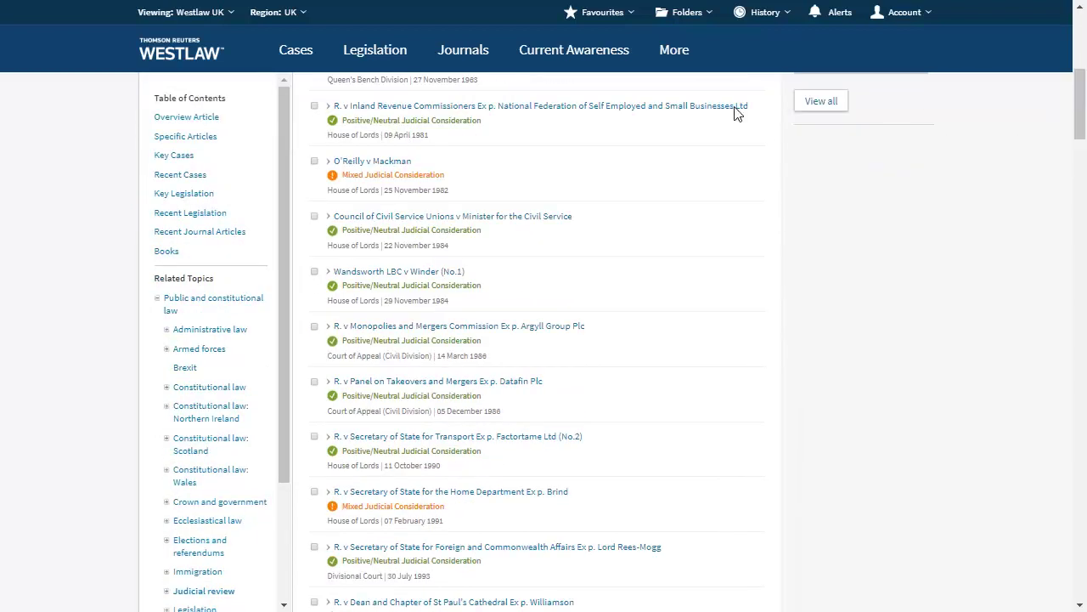
left_click(329, 163)
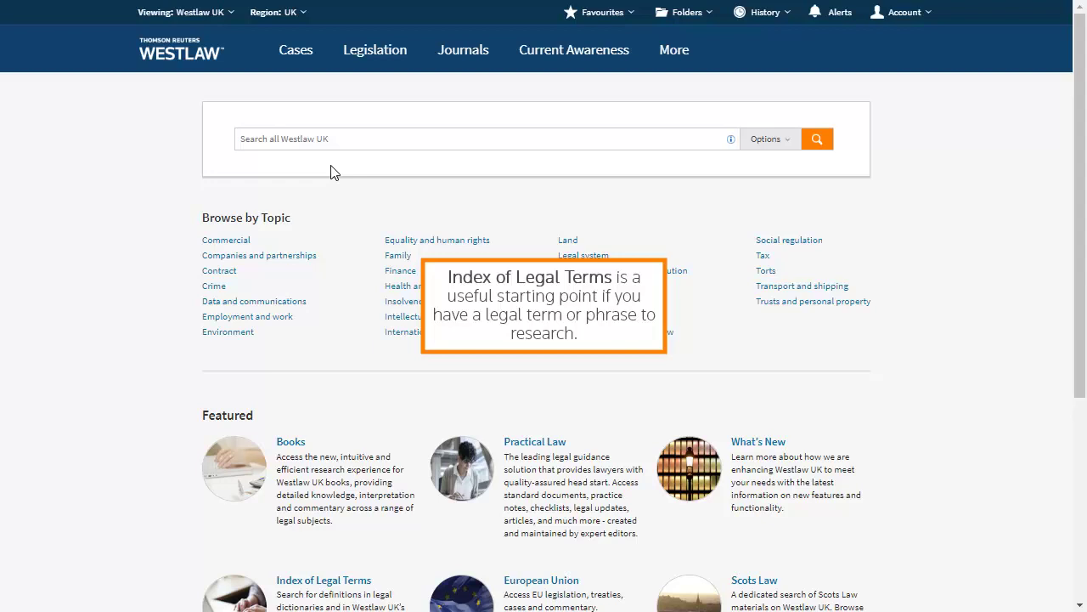
- Search 'mens rea' in the Index of Legal Terms and open Jowitt's Dictionary entry
left_click(673, 50)
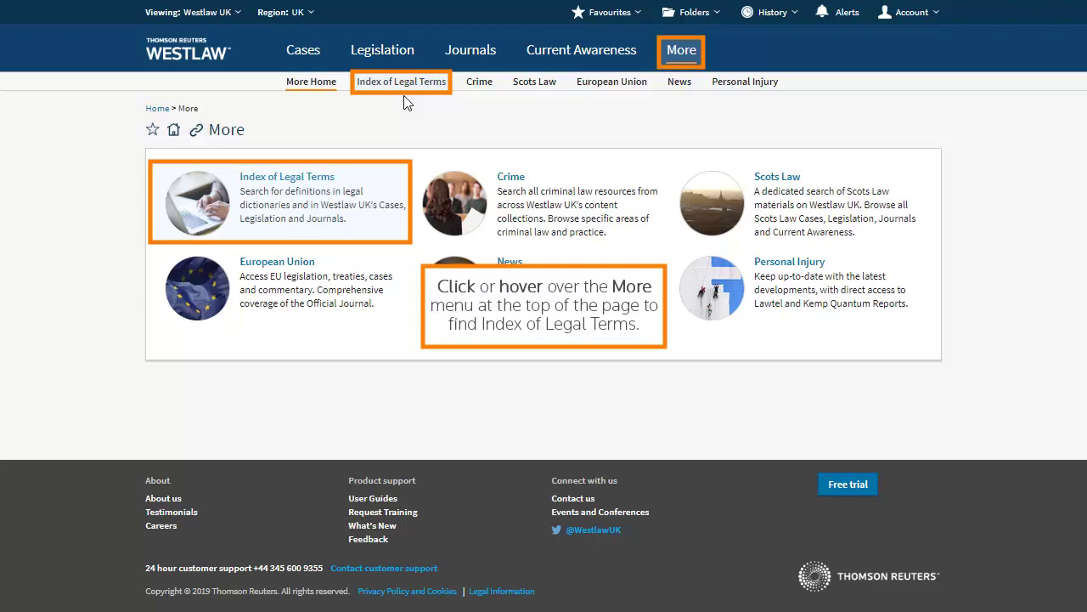
left_click(304, 175)
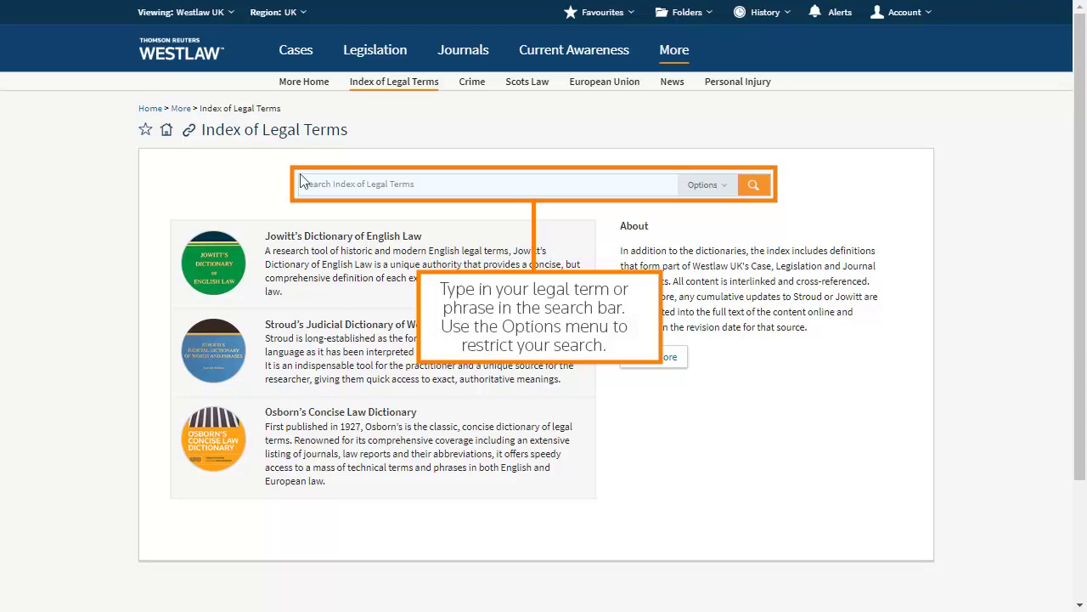
left_click(367, 185)
type("me")
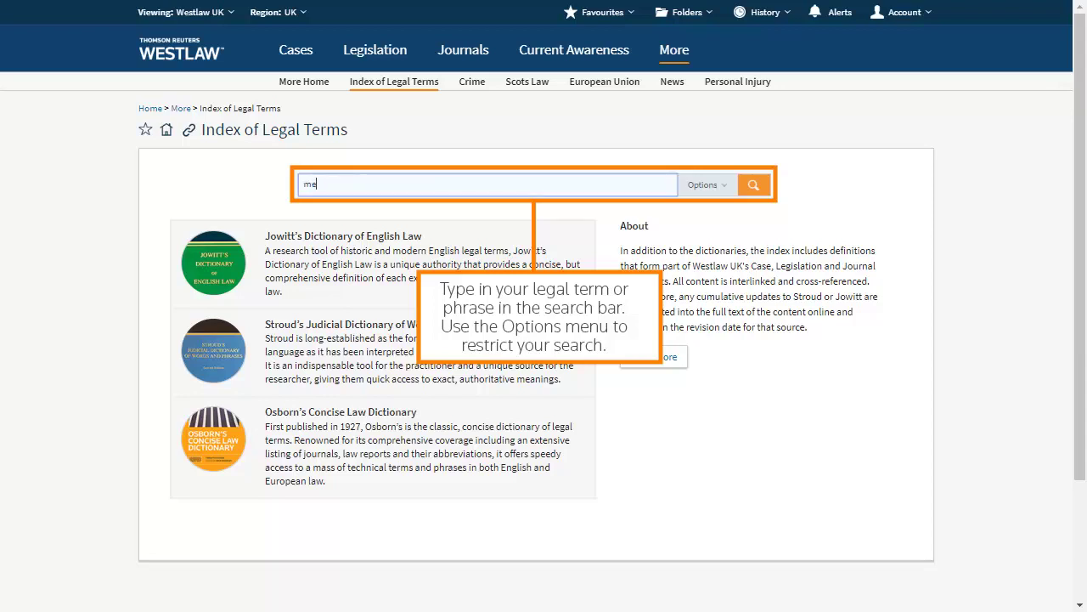
type("ns rea")
left_click(367, 208)
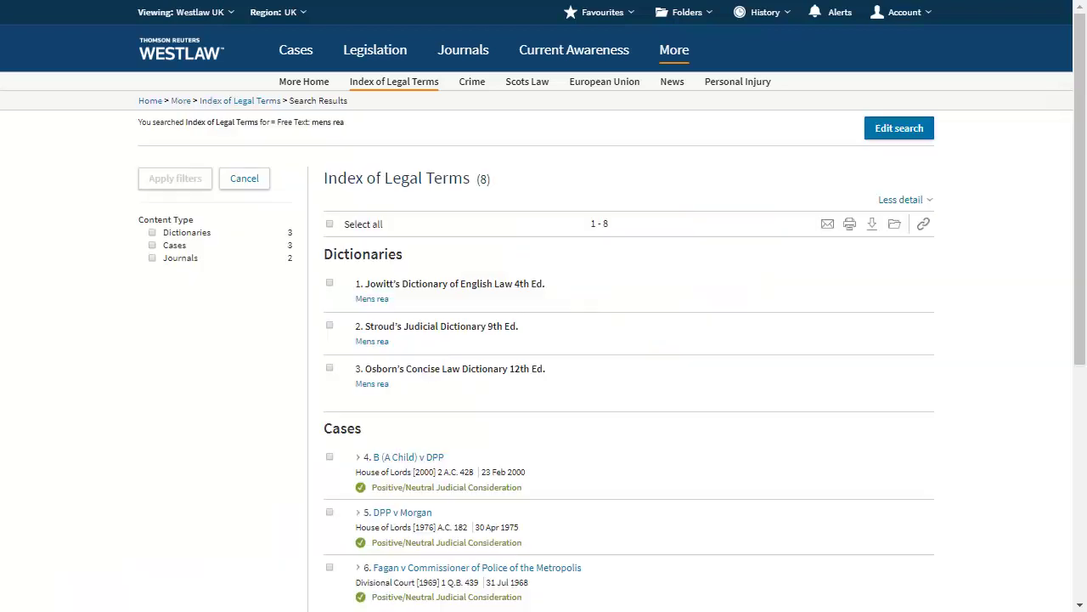
left_click(379, 299)
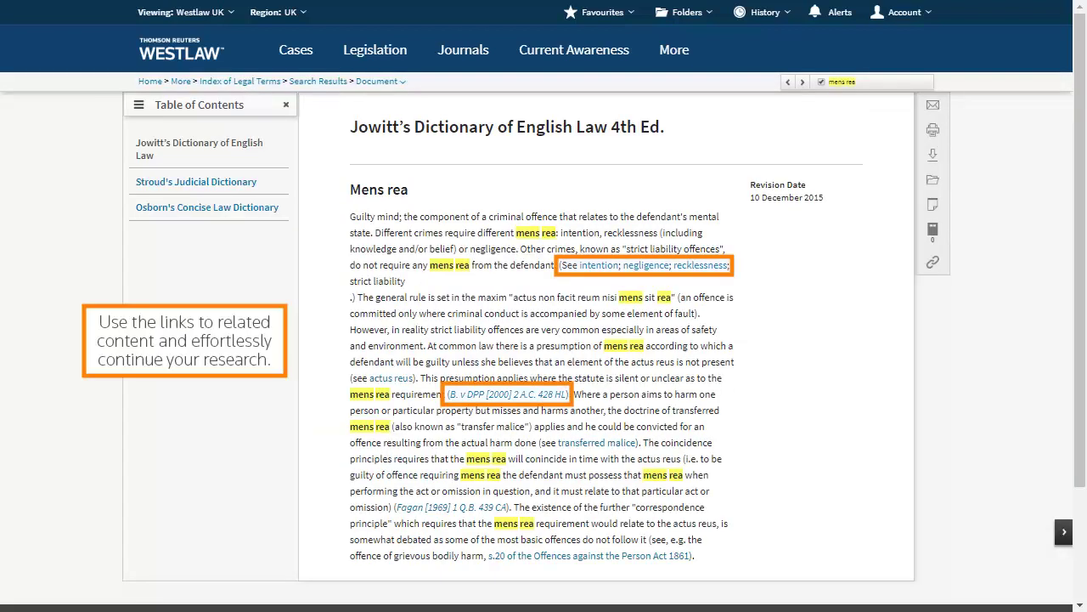